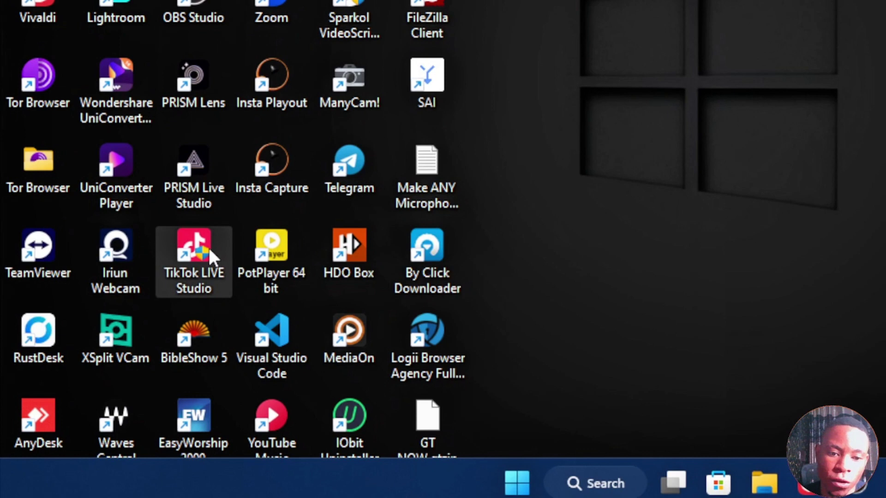
# - Launch TikTok LIVE Studio from its desktop shortcut and restore its window to a smaller size
pyautogui.doubleClick(209, 248)
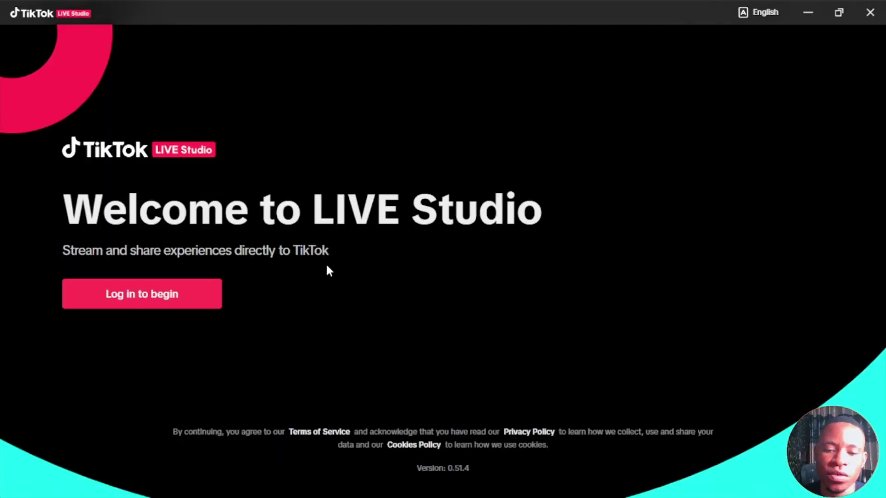
pyautogui.click(839, 13)
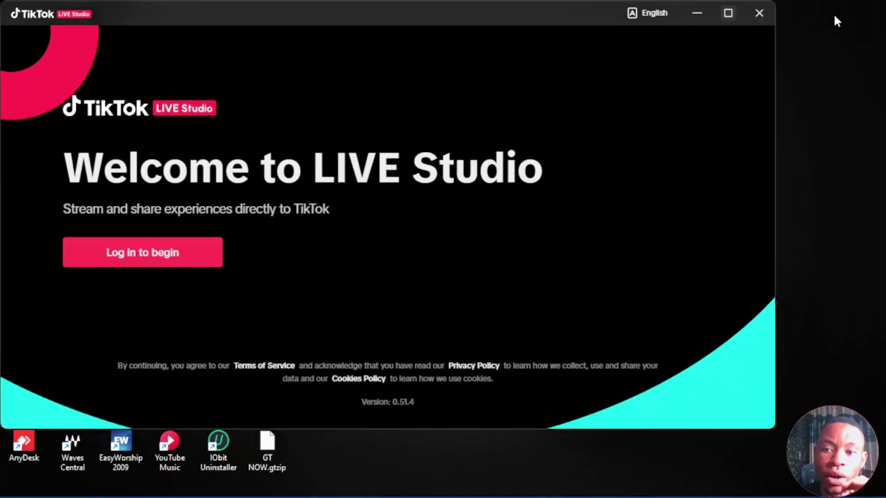
# - Search Google for 'tiktok live studio' in Vivaldi, then start the LIVE Studio login
pyautogui.moveTo(472, 495)
pyautogui.click(506, 483)
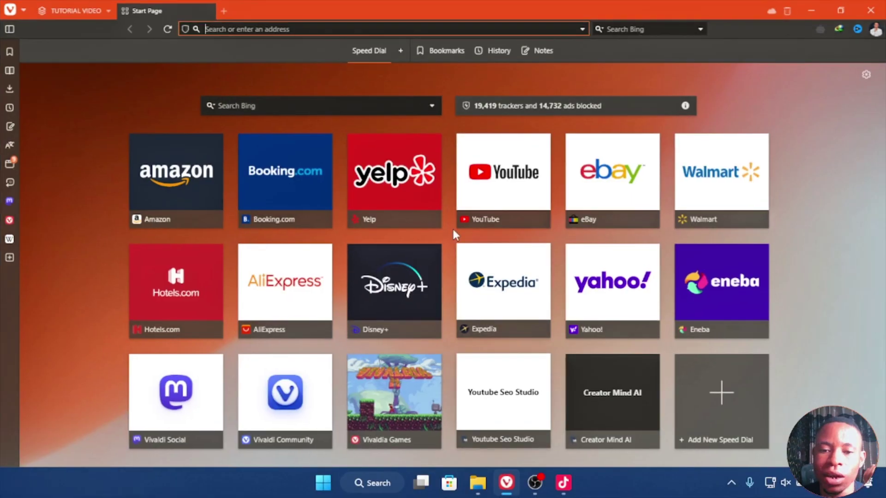
pyautogui.write('tiktok live studio')
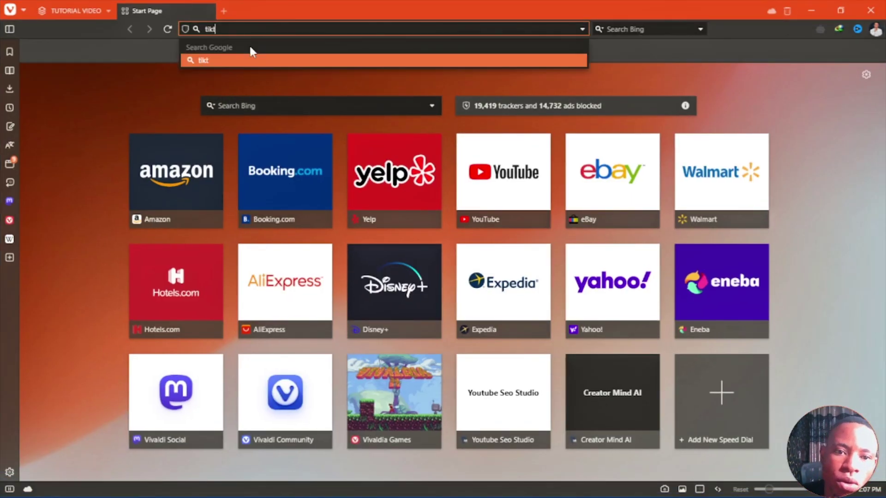
pyautogui.press('Return')
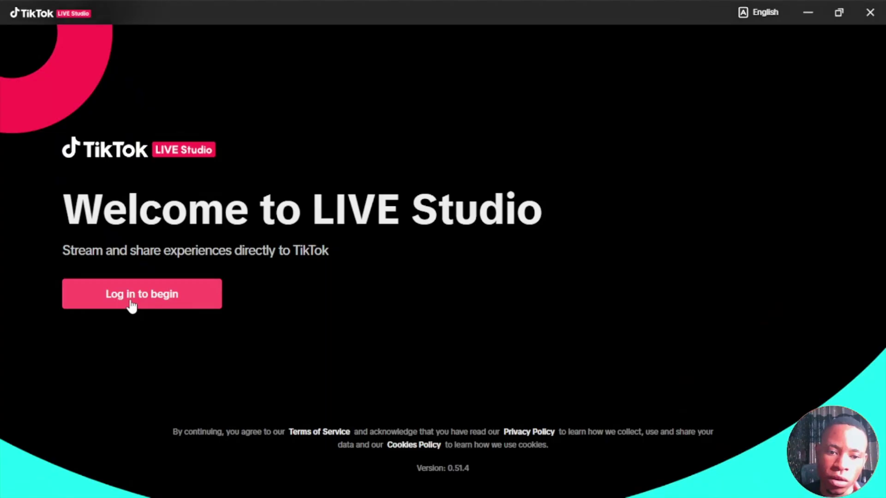
pyautogui.click(127, 294)
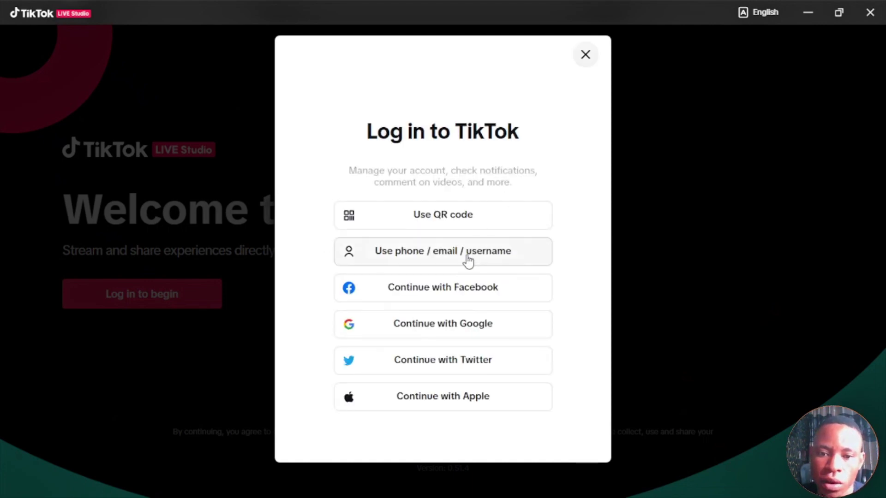
# - Log in through the email form with the account e-mail and password, then solve the slider puzzle
pyautogui.click(468, 261)
pyautogui.click(510, 166)
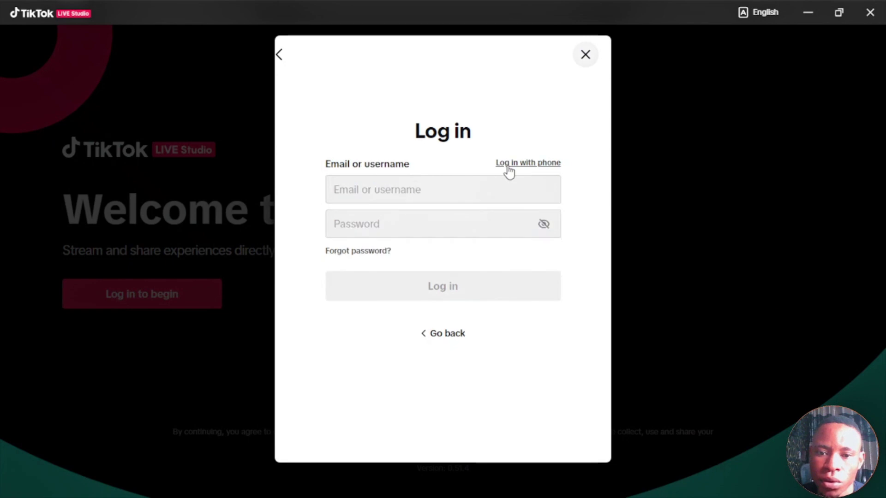
pyautogui.click(435, 193)
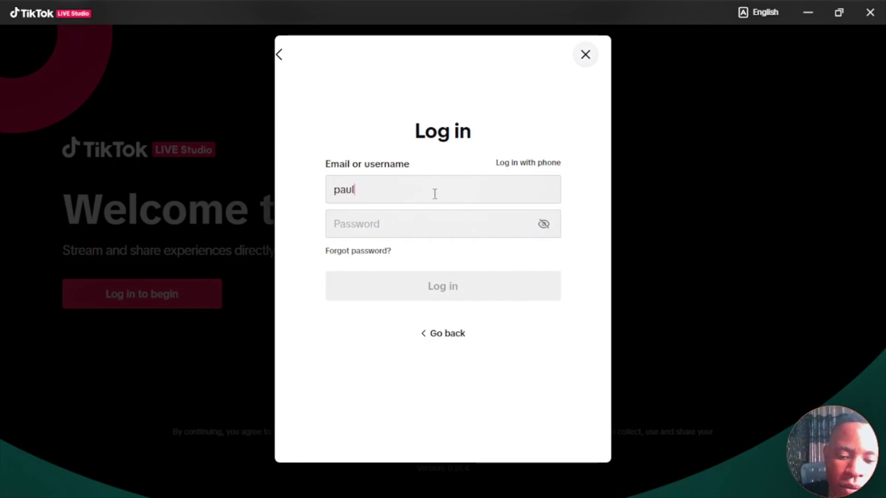
pyautogui.click(415, 226)
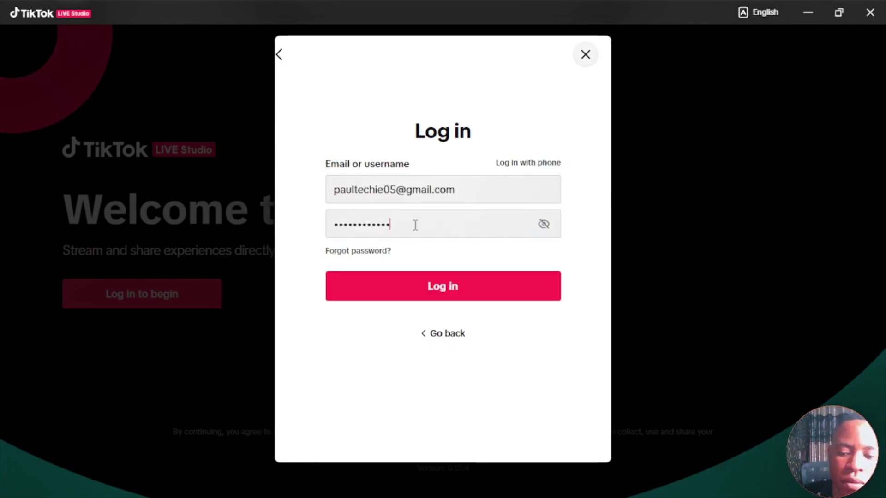
pyautogui.press('Return')
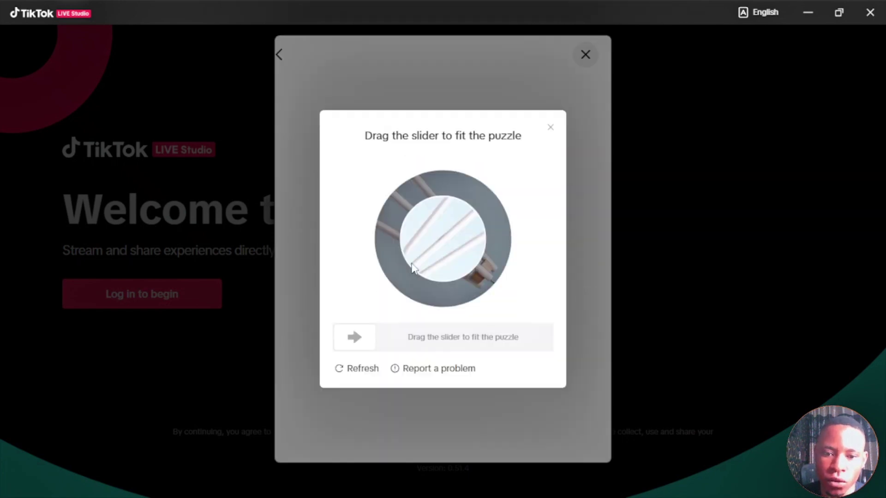
pyautogui.moveTo(357, 341); pyautogui.dragTo(486, 347)
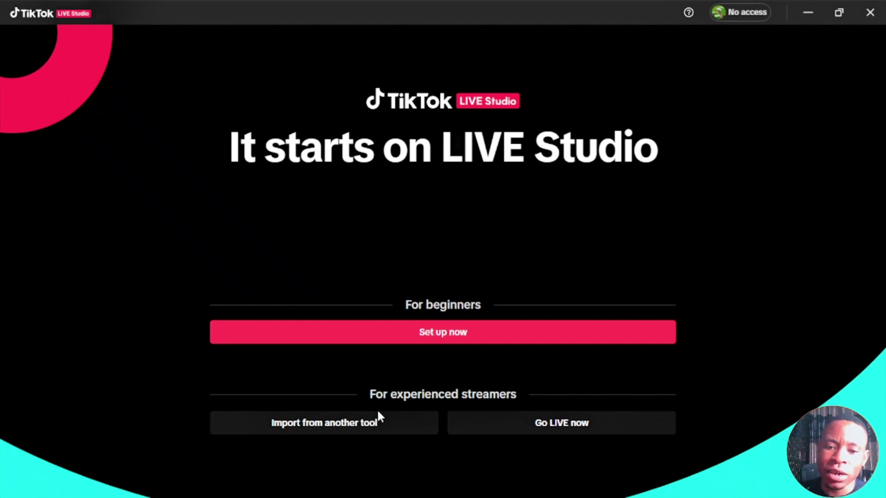
# - Choose Go LIVE now and confirm Skip in the Skip setup? dialog
pyautogui.click(518, 420)
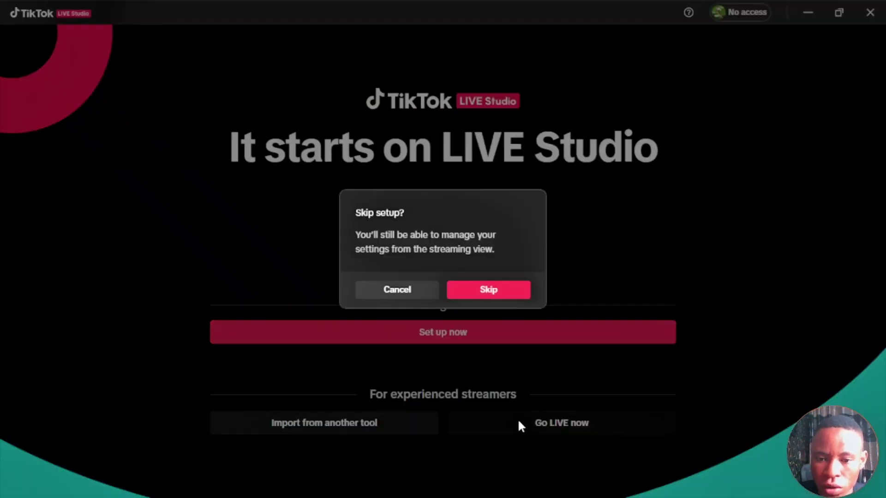
pyautogui.click(480, 297)
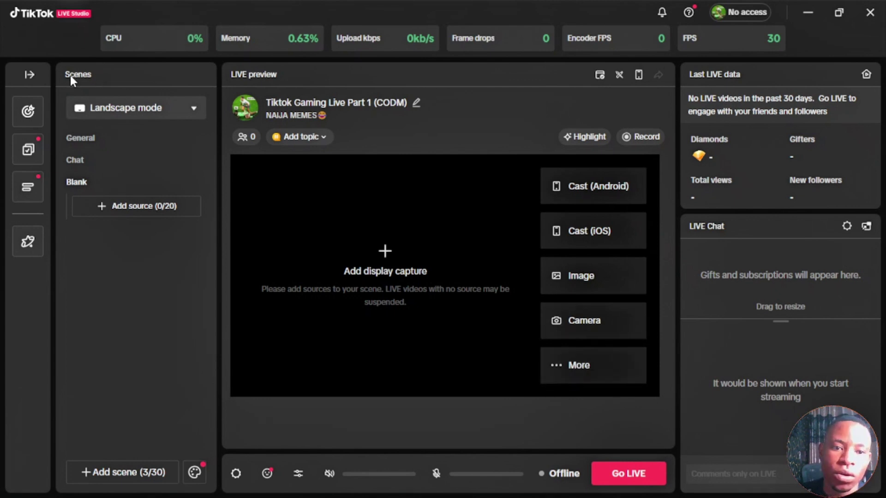
# - Check the Landscape mode orientation options unchanged, then view the Add source (0/20) choices
pyautogui.click(138, 111)
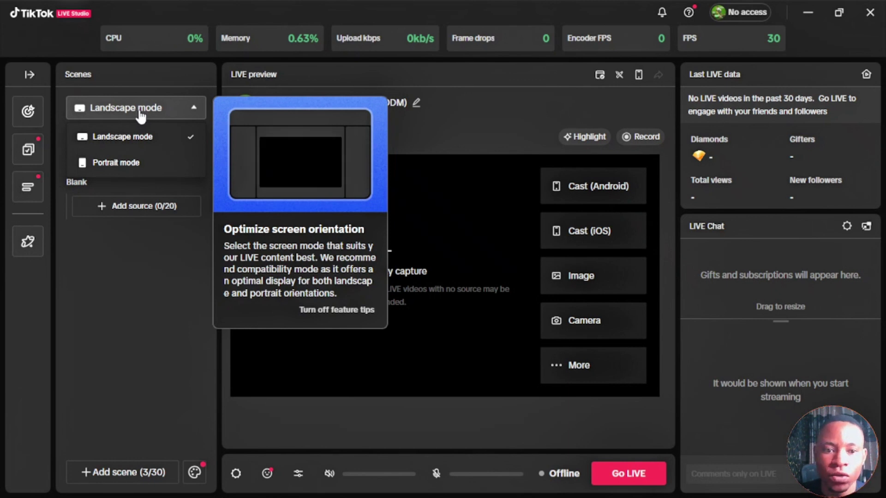
pyautogui.click(117, 261)
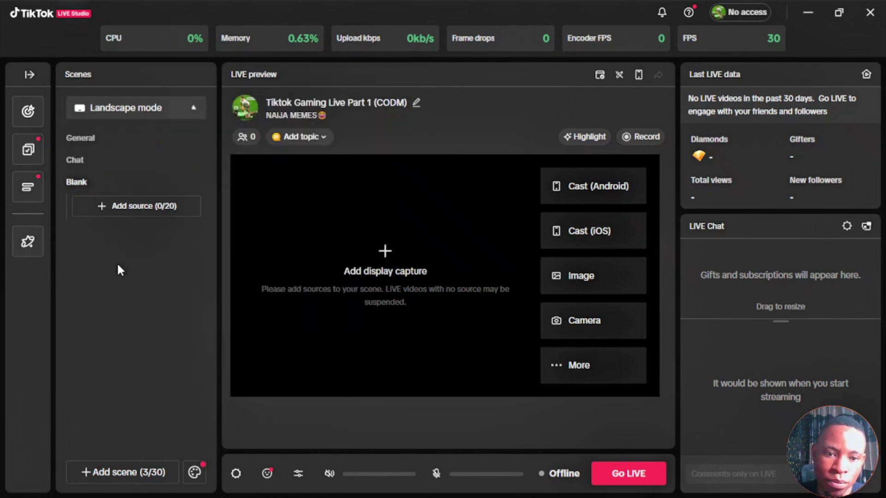
pyautogui.click(134, 210)
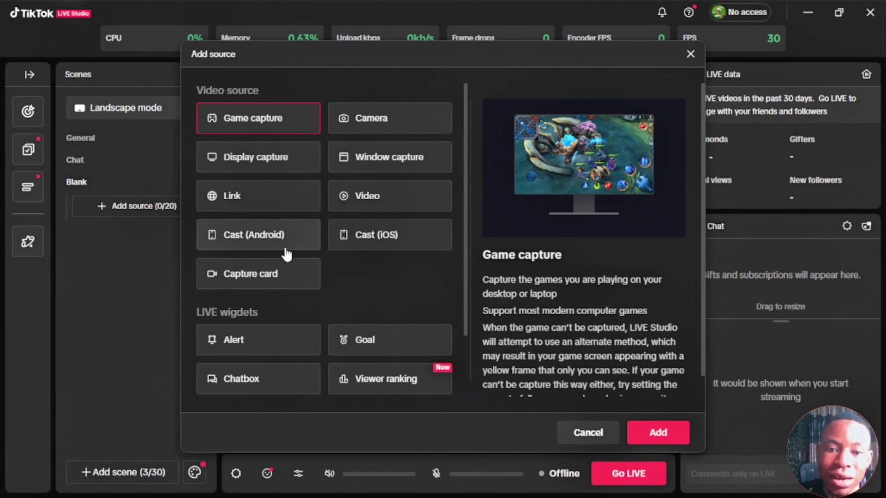
# - Browse the Add source list, cancel without adding anything, and select the General scene
pyautogui.scroll(-2, 310, 272)
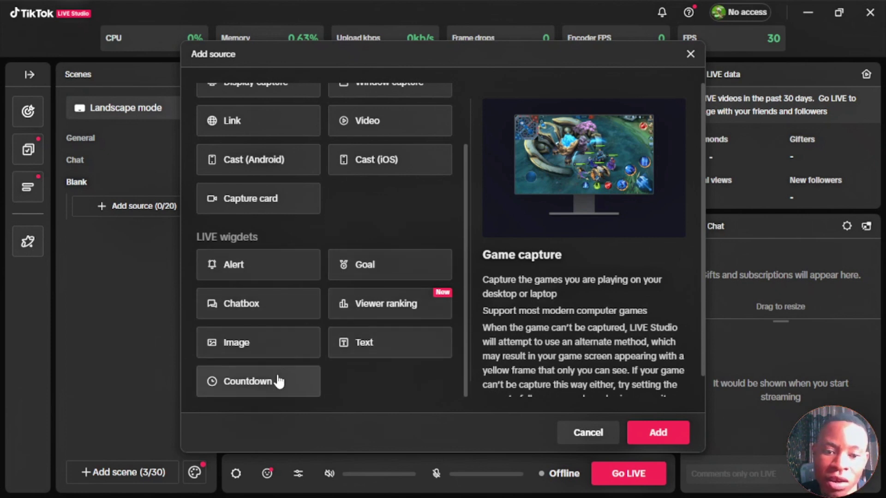
pyautogui.scroll(2, 323, 286)
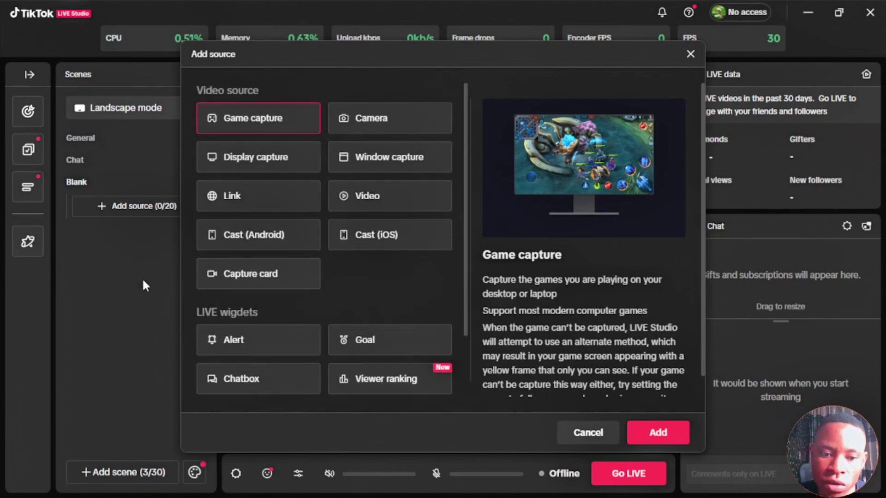
pyautogui.click(127, 281)
pyautogui.click(88, 144)
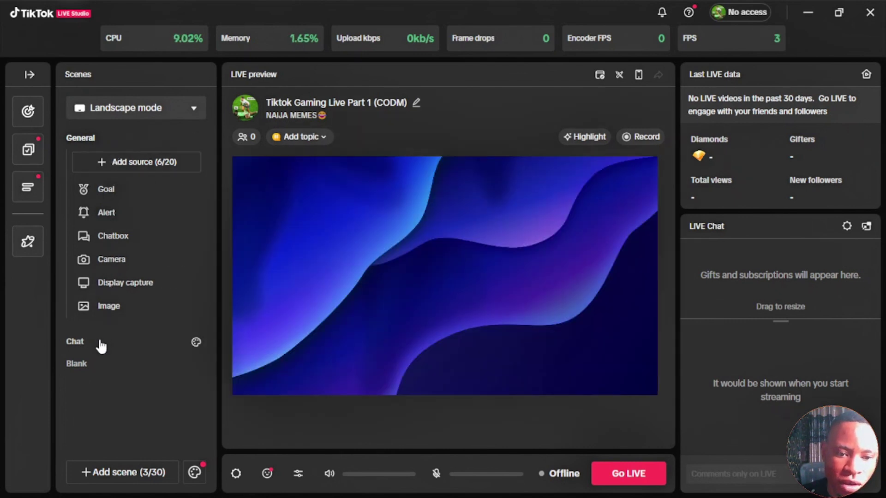
# - Select the Chat scene, then the Blank scene with its empty 0/20 source list
pyautogui.click(101, 346)
pyautogui.click(97, 338)
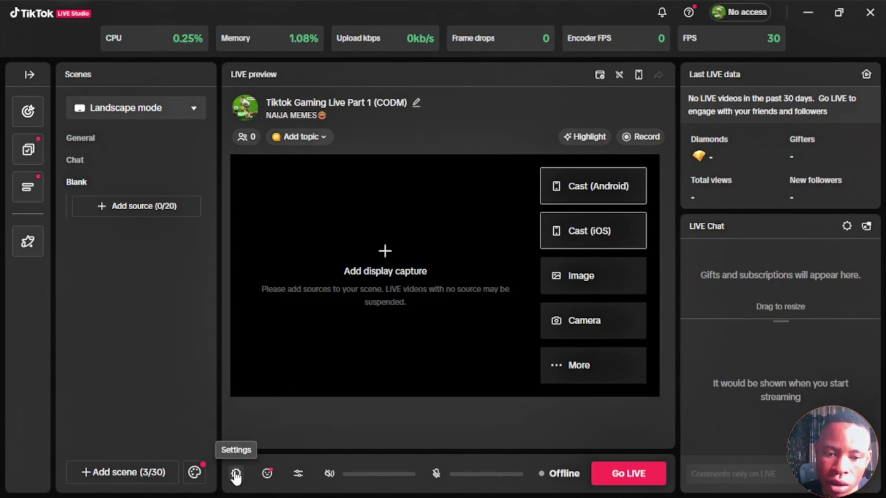
# - In Stream settings, keep Video quality 720P and Encoder Intel H264, then view the Record page
pyautogui.click(236, 474)
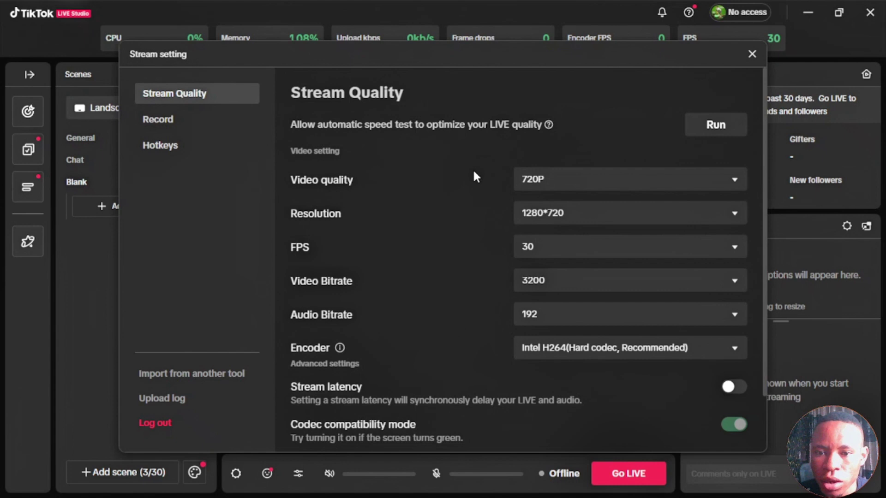
pyautogui.click(546, 184)
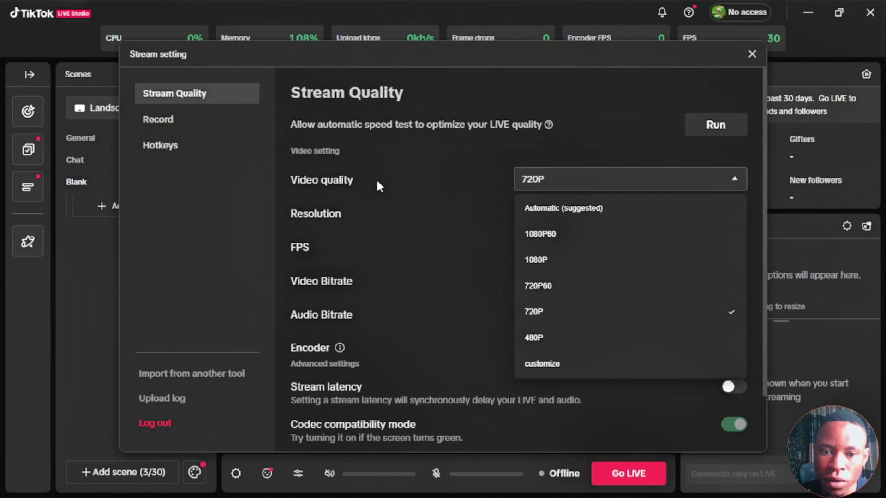
pyautogui.click(417, 182)
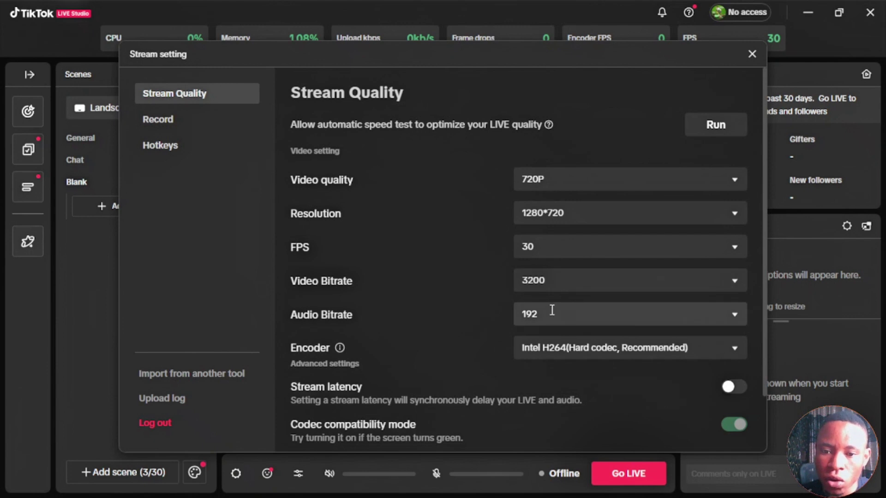
pyautogui.click(543, 354)
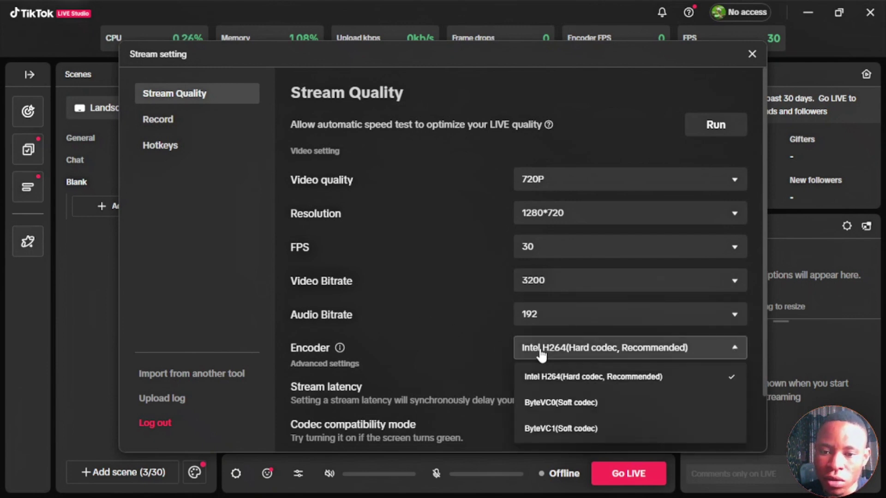
pyautogui.click(541, 356)
pyautogui.click(180, 120)
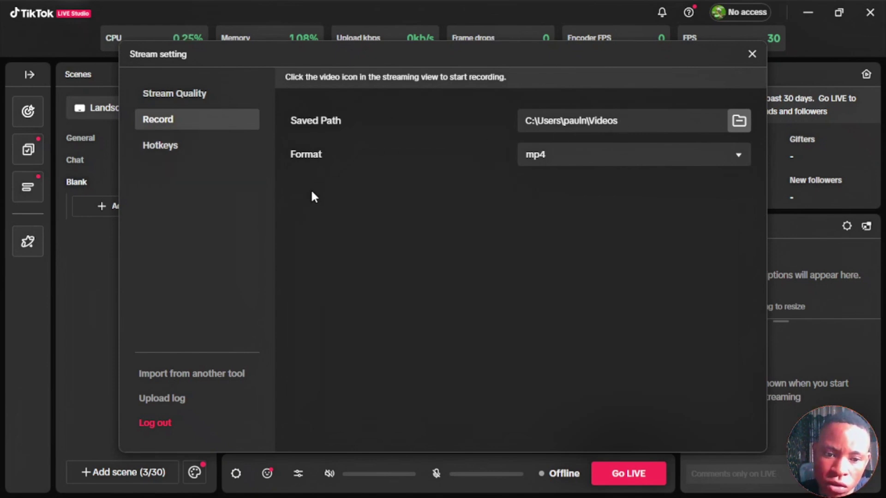
# - Scroll through the Hotkeys assignments, then close the Stream setting dialog
pyautogui.click(186, 150)
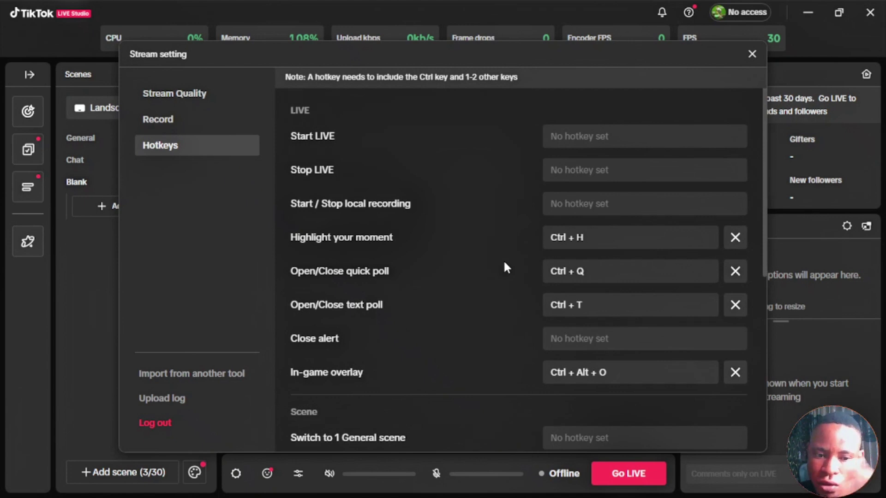
pyautogui.scroll(-3, 508, 257)
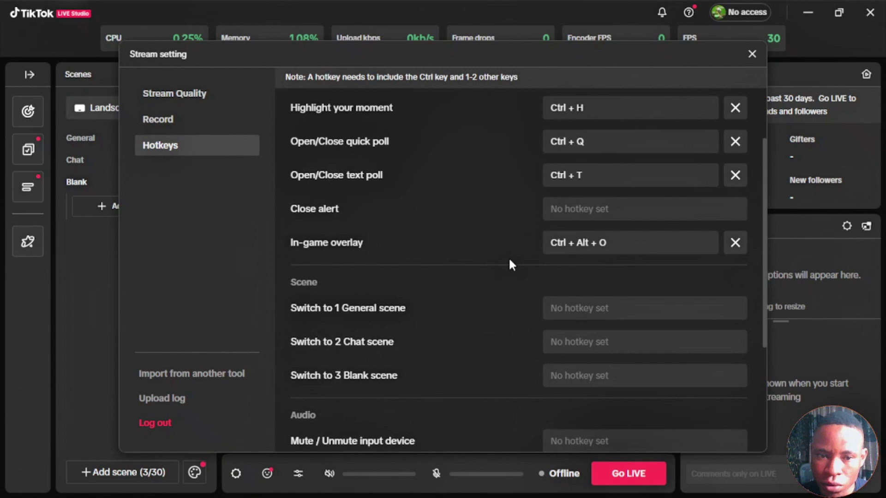
pyautogui.scroll(3, 509, 256)
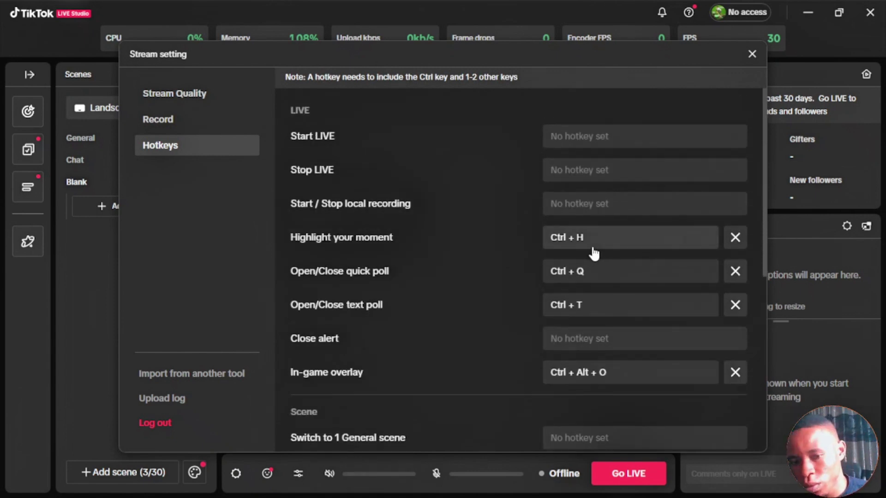
pyautogui.scroll(-3, 444, 259)
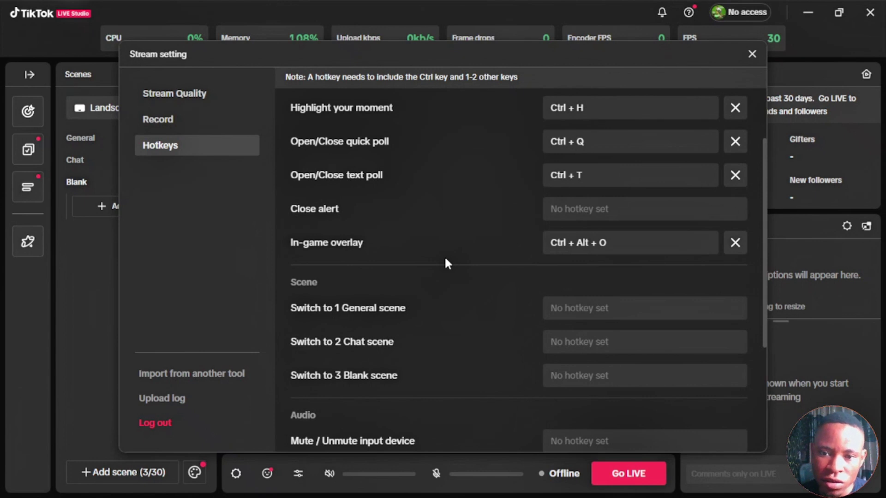
pyautogui.scroll(-5, 445, 262)
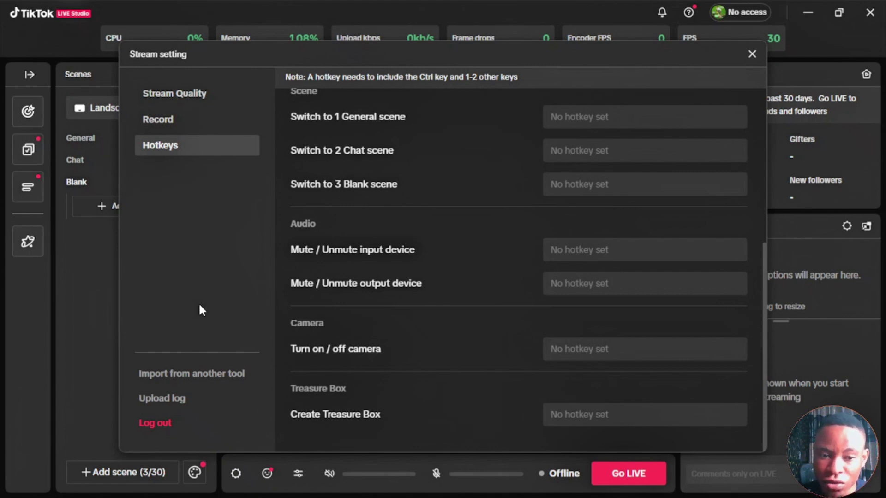
pyautogui.scroll(5, 502, 236)
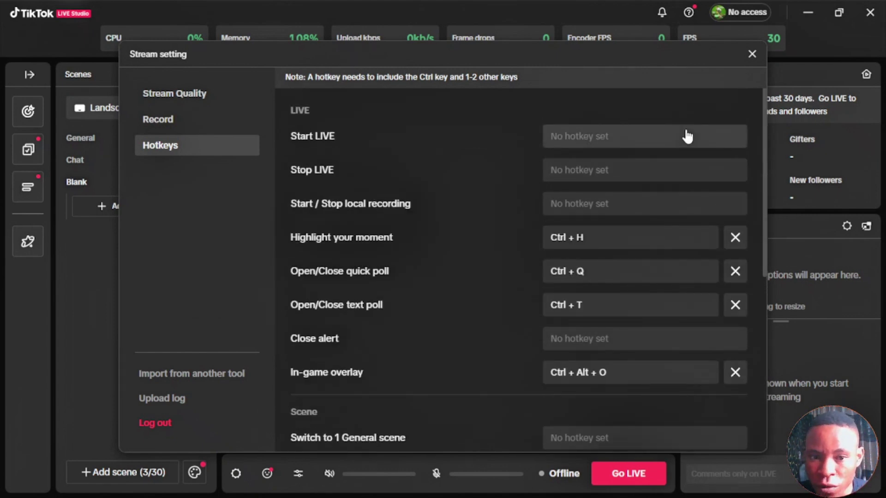
pyautogui.click(751, 54)
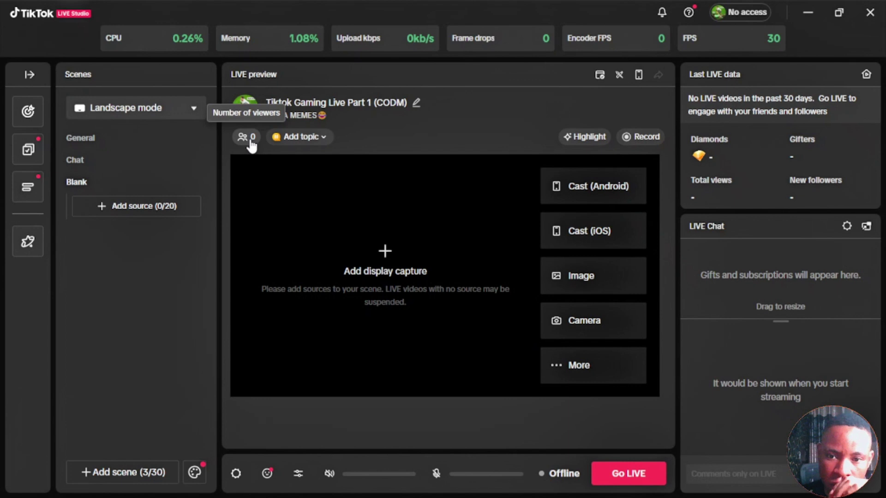
pyautogui.click(302, 137)
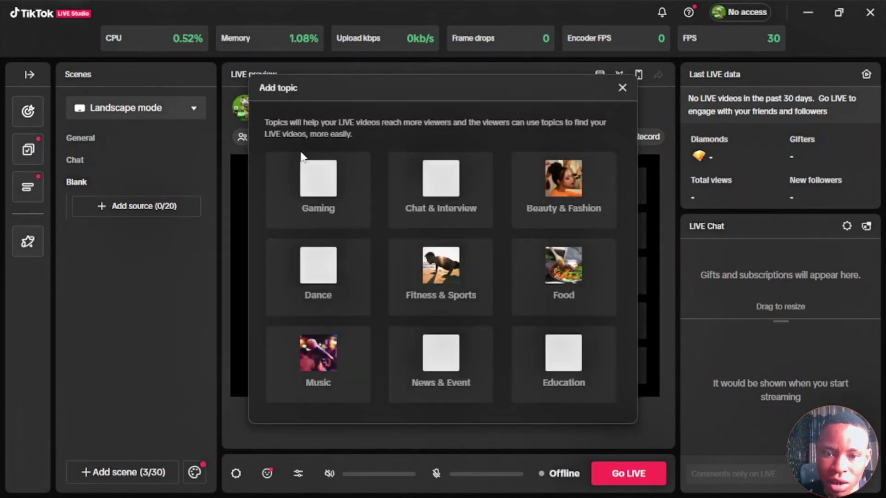
pyautogui.click(621, 90)
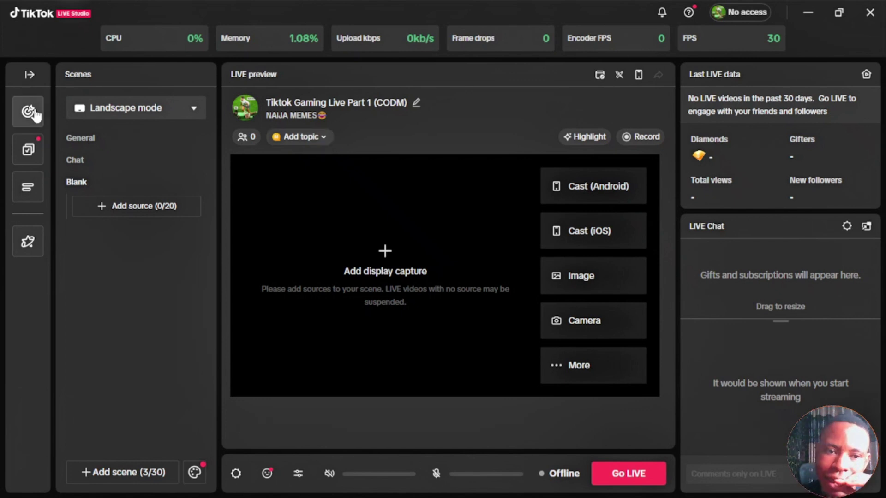
# - Expand the Tools panel with LIVE Goal, polls and Subscription, and drag the LIVE Chat divider down
pyautogui.click(29, 74)
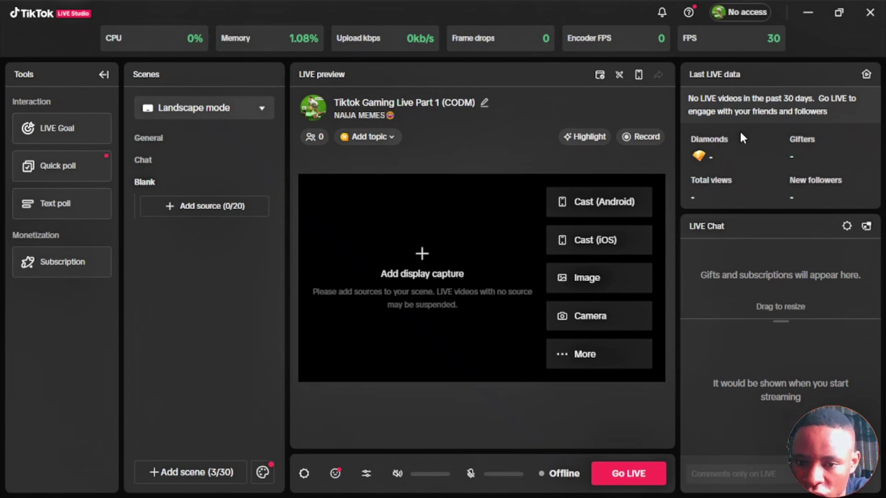
pyautogui.moveTo(781, 320); pyautogui.dragTo(785, 341)
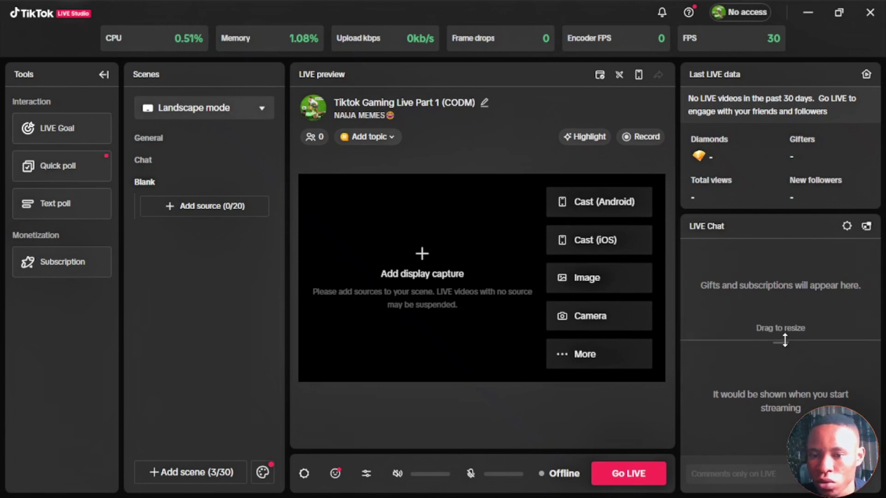